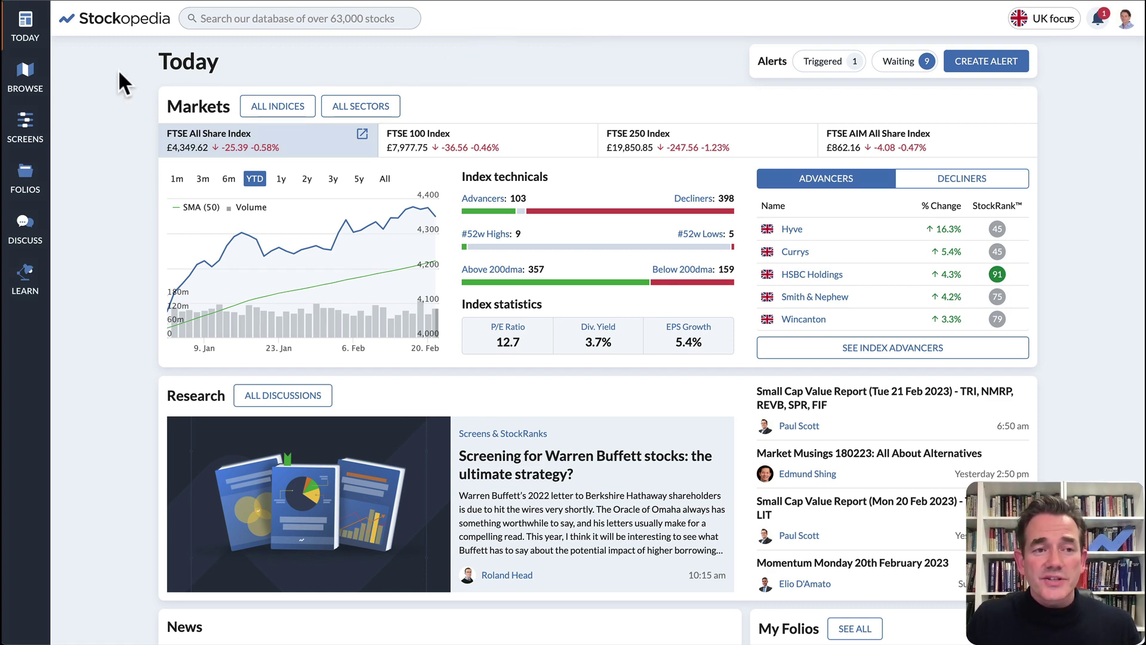
Step: Bring up the Browse flyout from the left sidebar's BROWSE icon on the Today dashboard
mouse_move(27, 78)
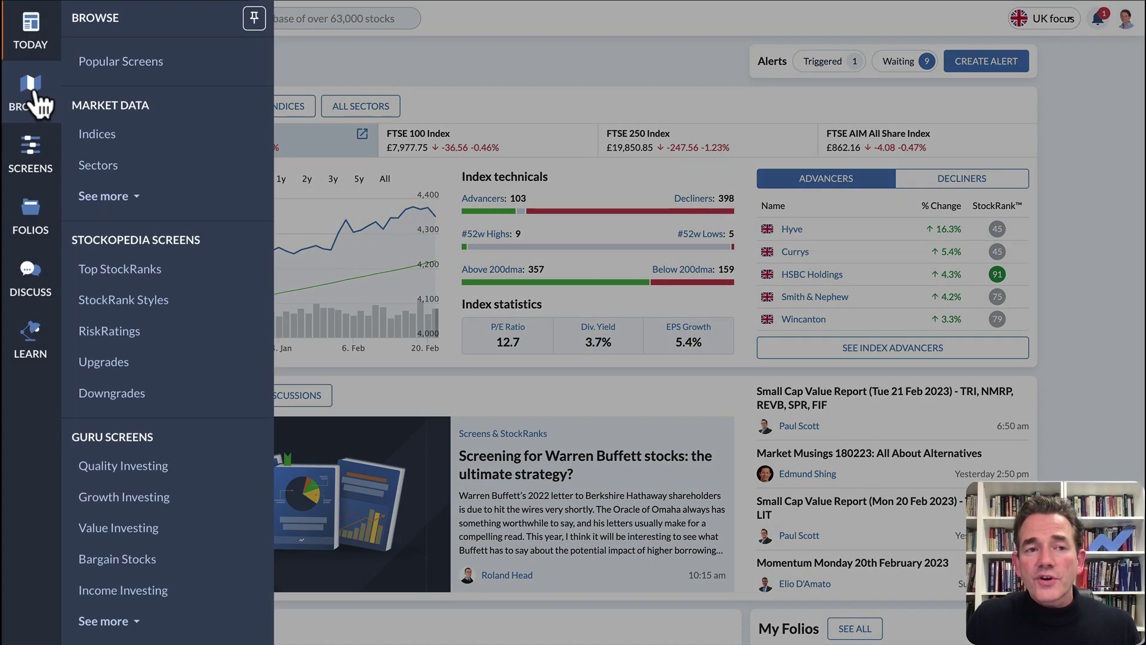
Step: Expand the full Guru Screens list, then go to the Popular Screens page
drag(95, 238, 206, 240)
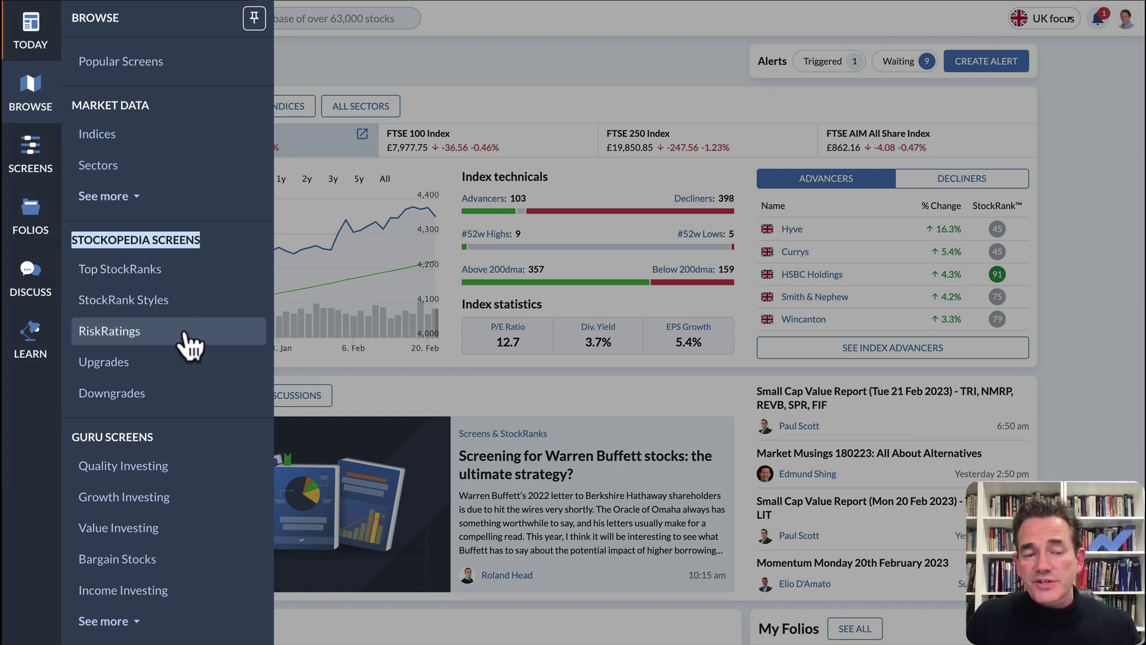
drag(75, 439, 151, 438)
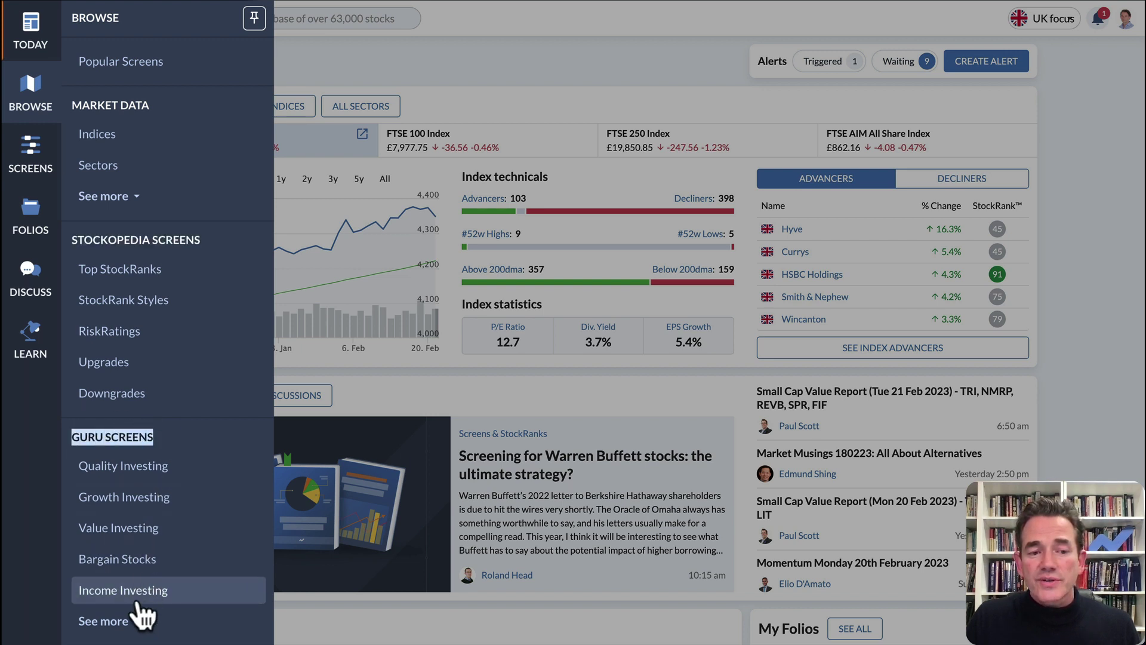
click(128, 622)
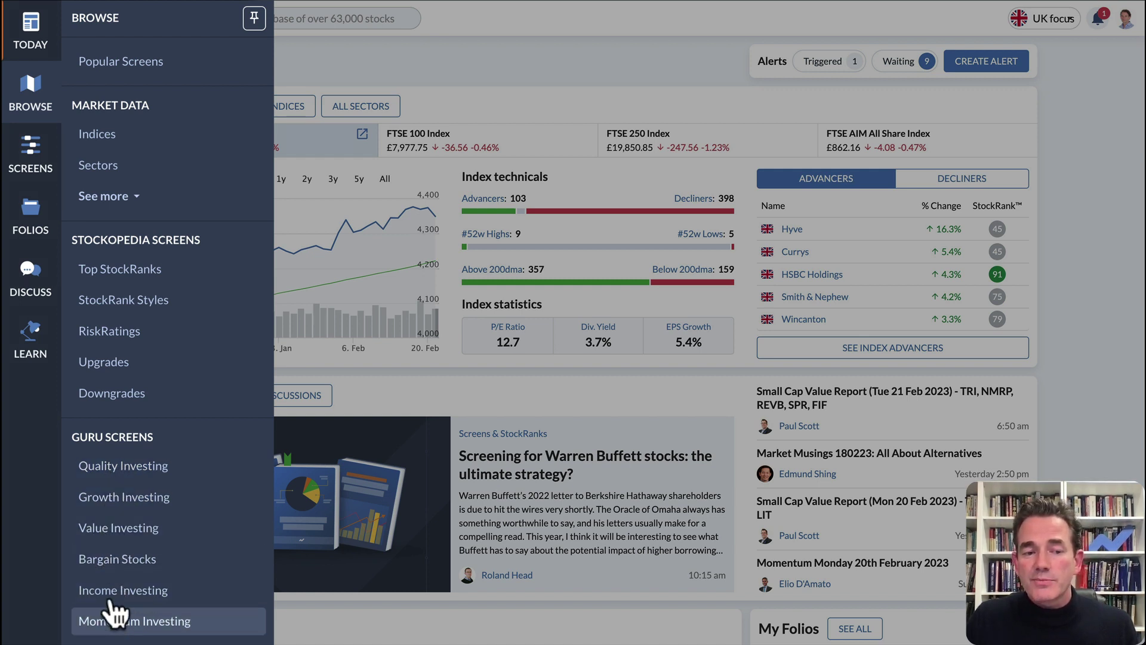
click(135, 67)
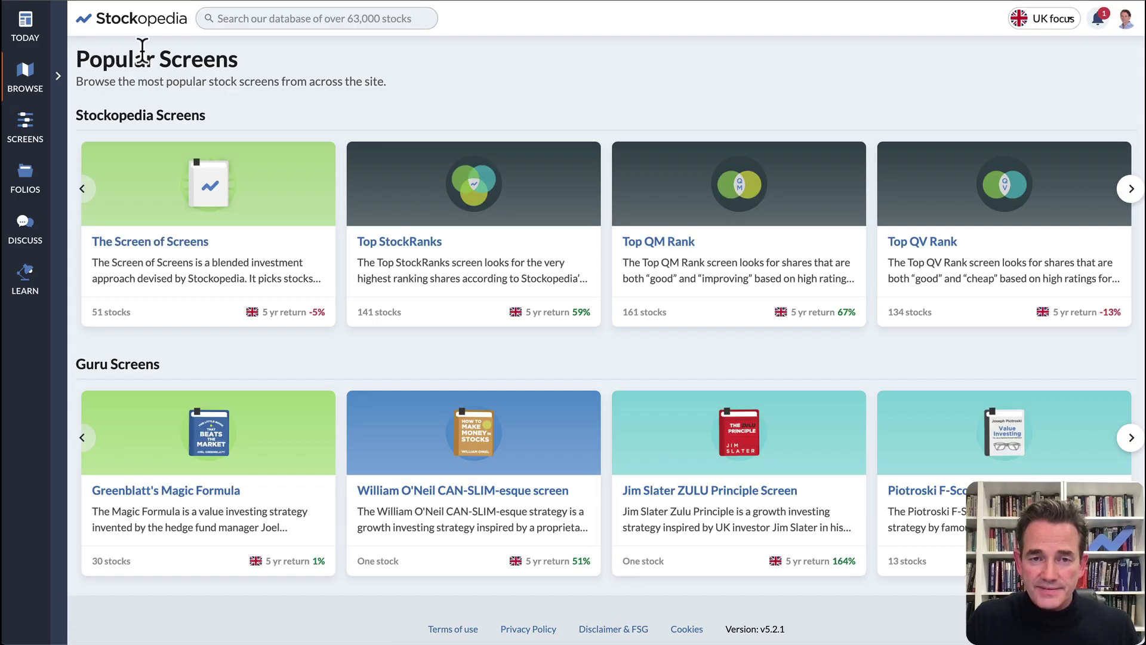
click(401, 242)
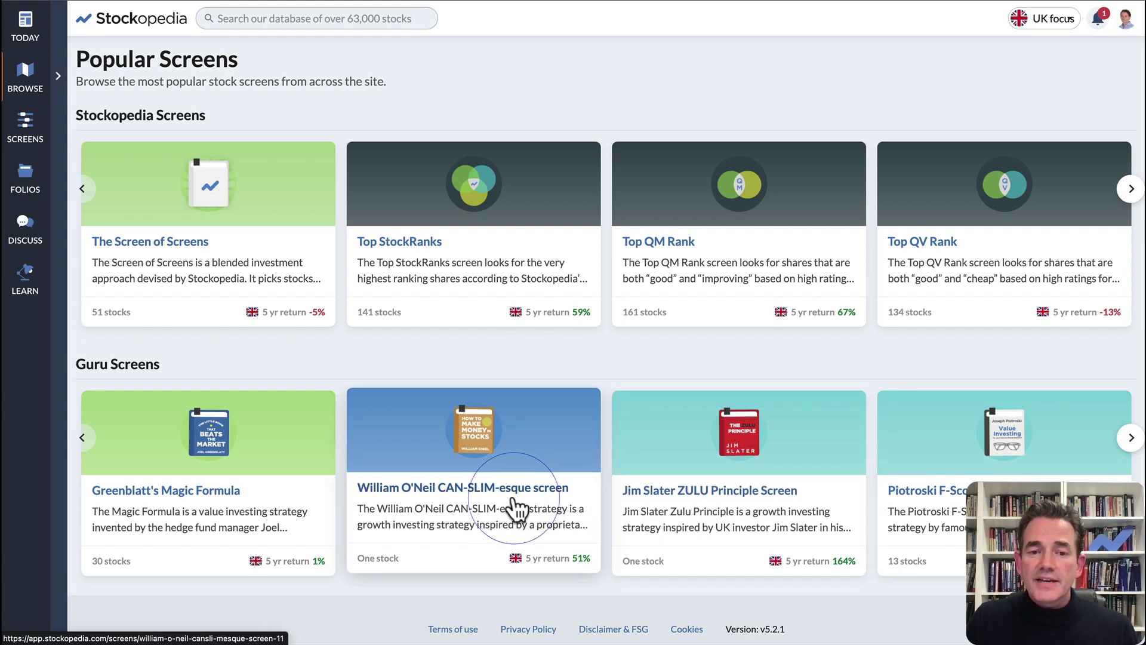
Step: Review the William O'Neil CAN-SLIM-esque screen's rules, performance and two results, FSG and SUR
click(461, 497)
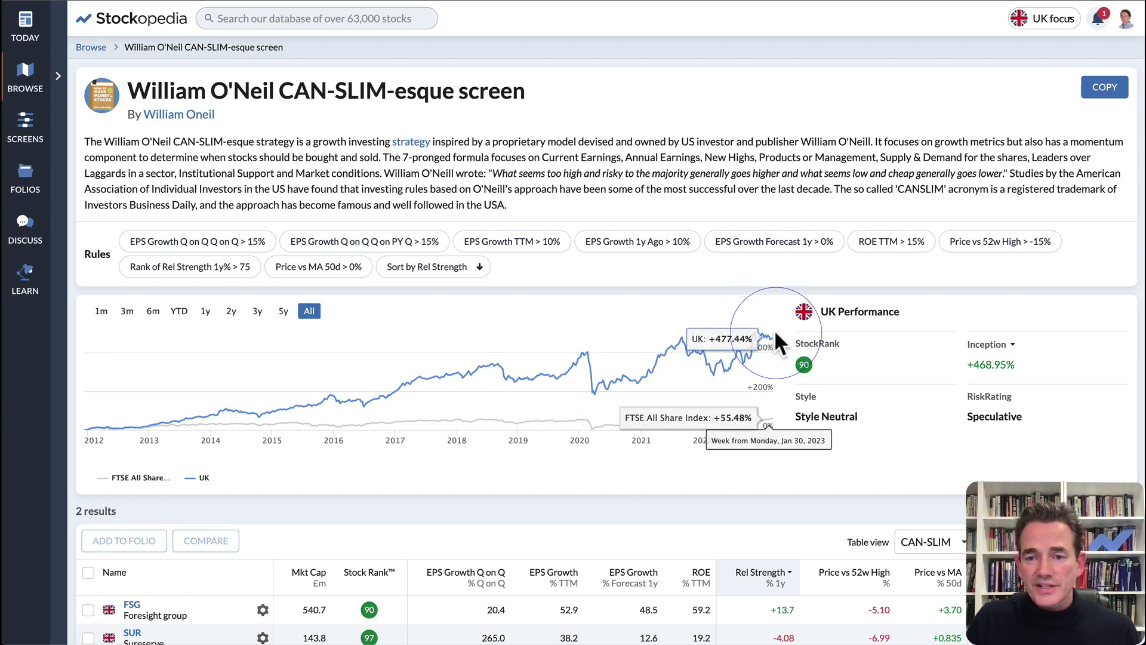
scroll(772, 349, down, 3)
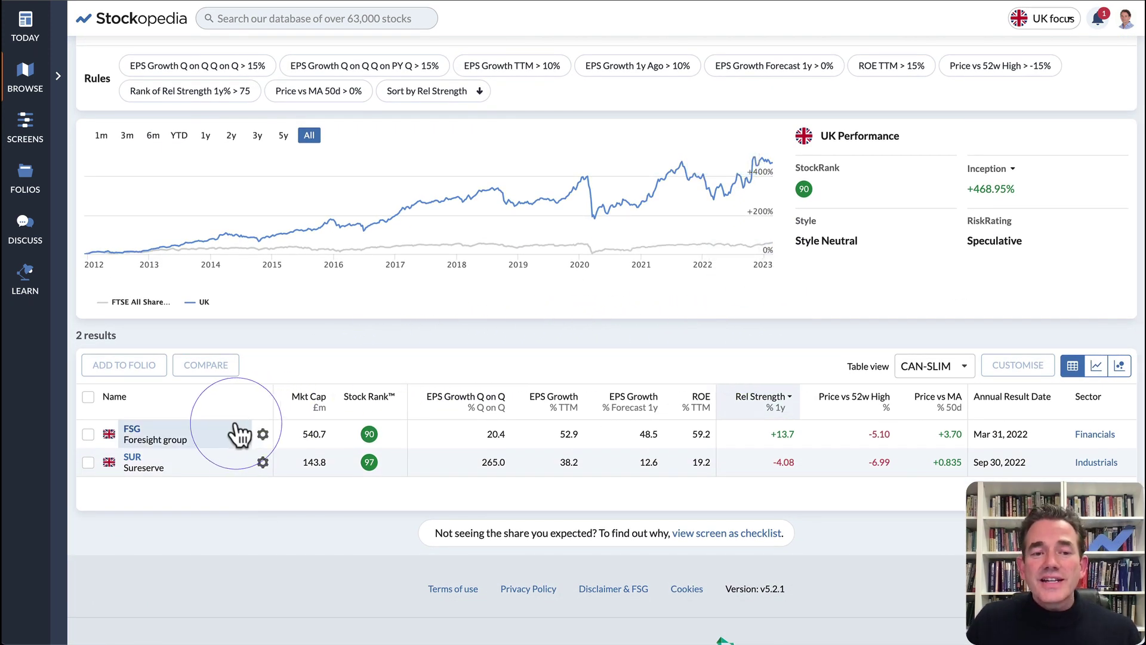
mouse_move(212, 467)
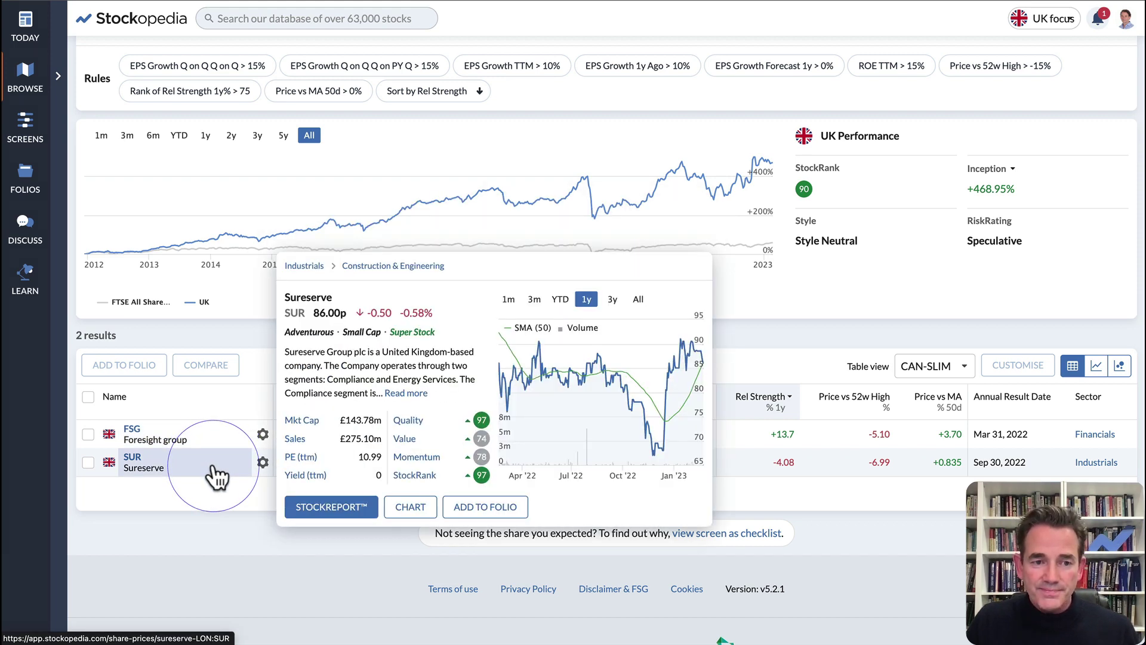
scroll(215, 475, up, 3)
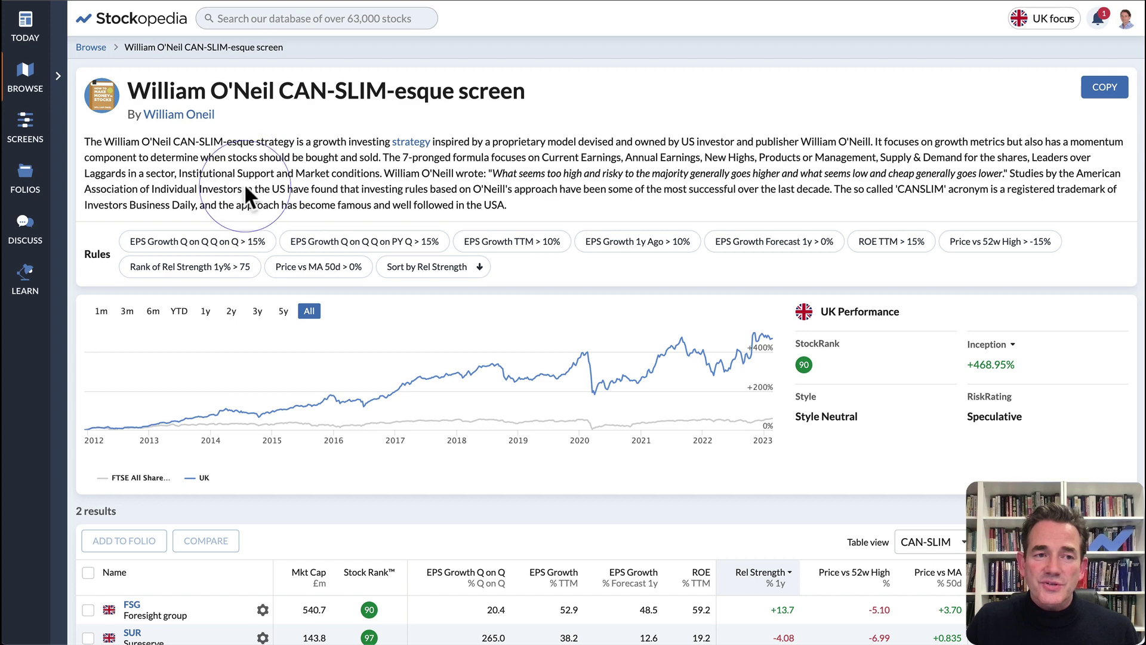
mouse_move(25, 125)
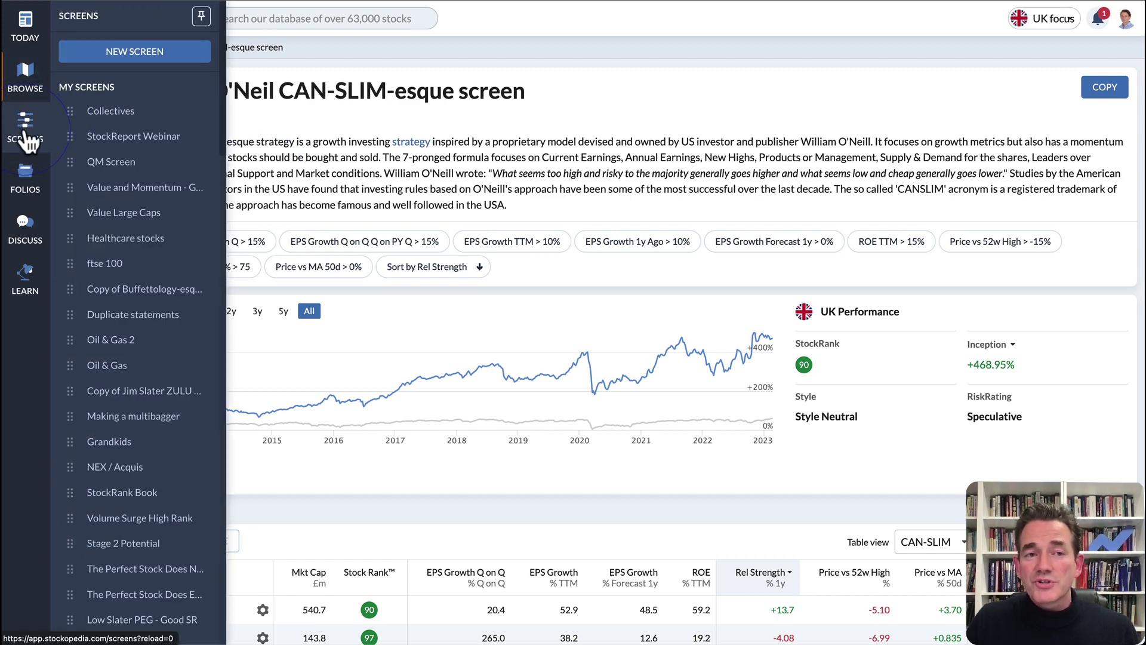
Step: Start a new blank stock screen, which begins with 1528 results
click(118, 54)
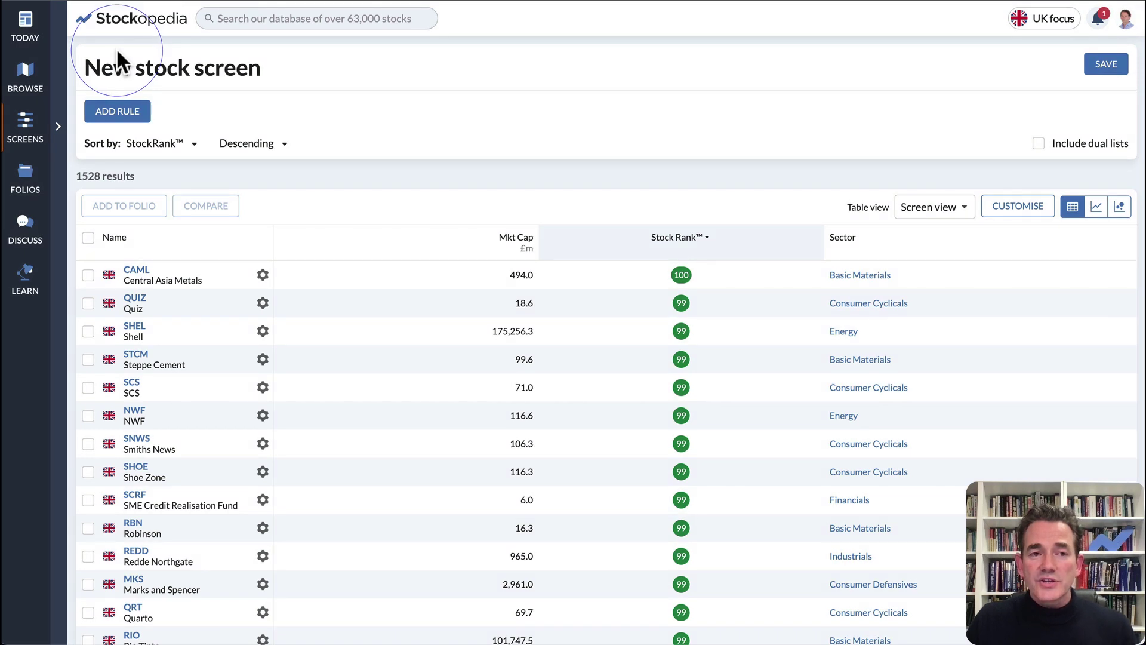
click(121, 114)
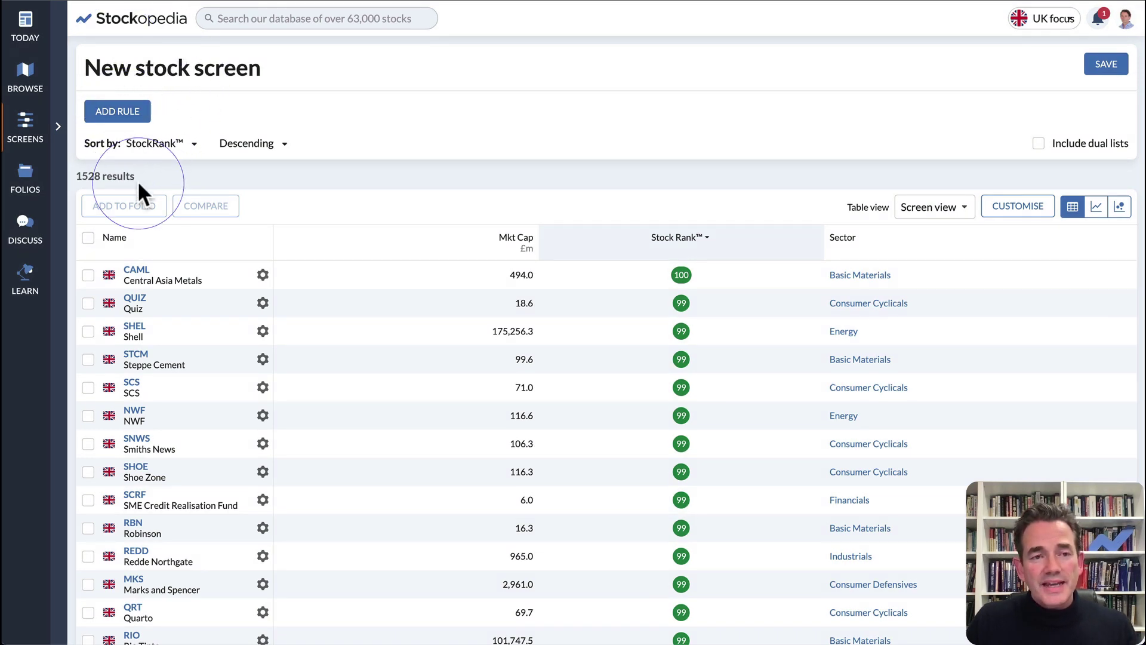
drag(135, 174, 81, 177)
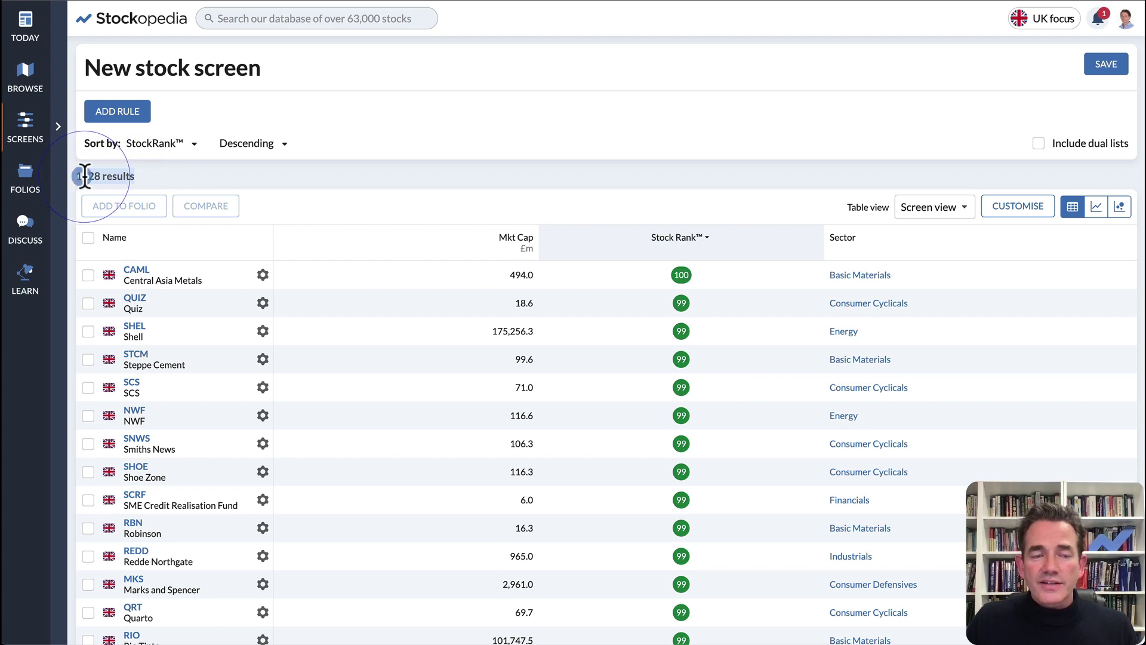
click(123, 174)
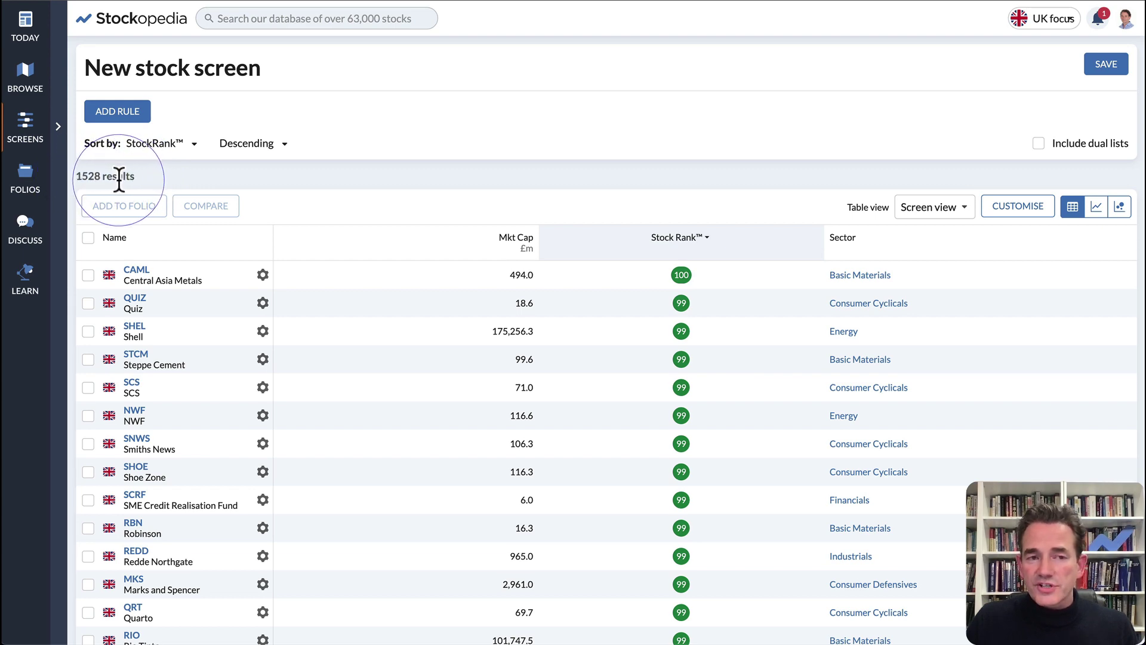
Step: Add a Dividend Yield TTM rule greater than 5, narrowing the screen to 212 results
click(127, 111)
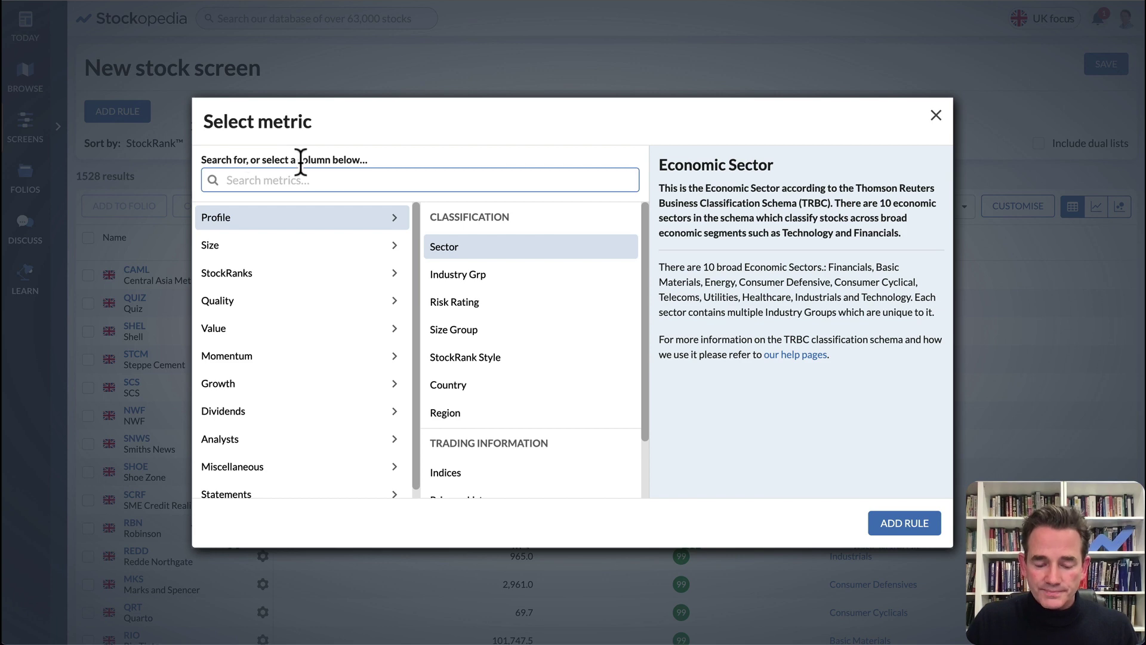
text(yil)
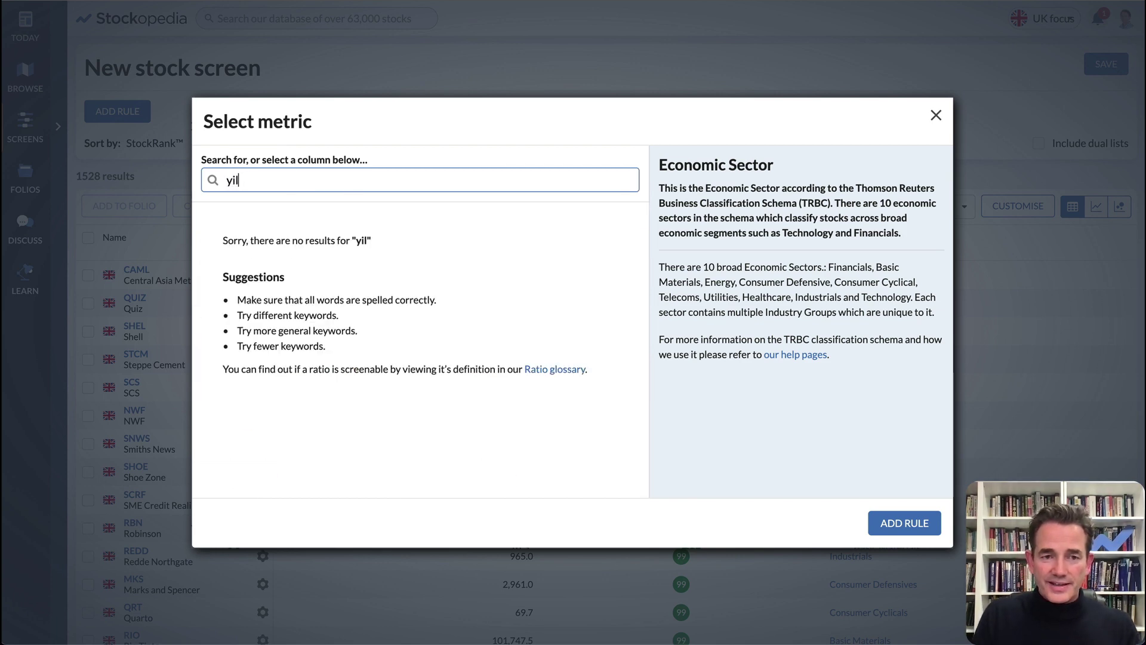
key(BackSpace)
text(e)
click(256, 426)
click(902, 523)
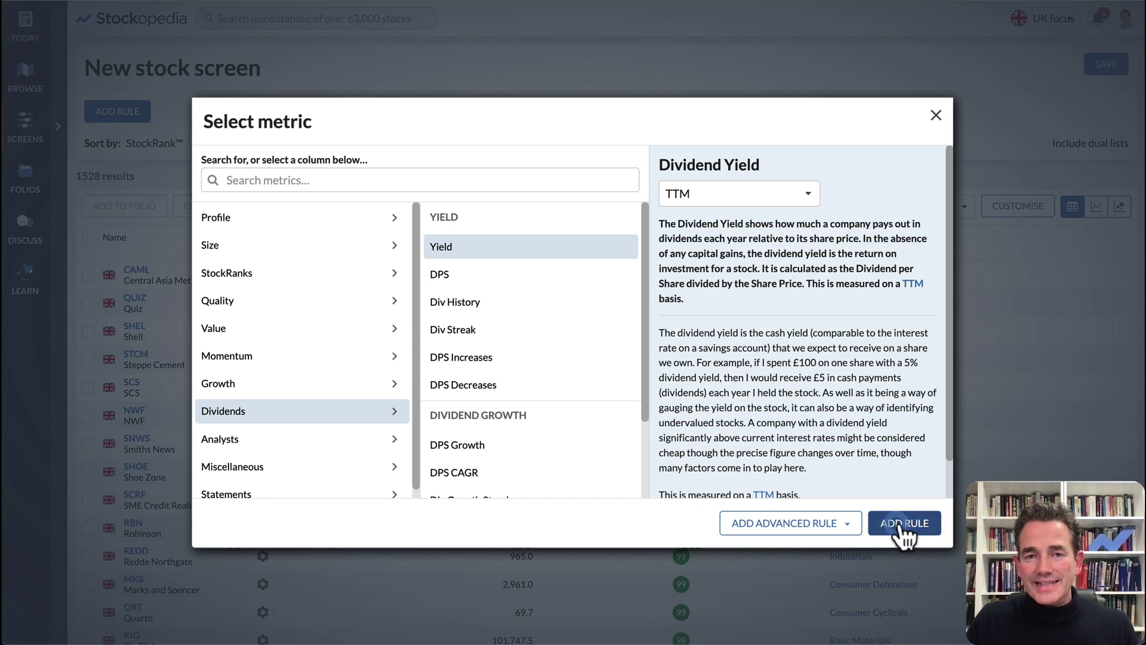
click(641, 111)
click(635, 112)
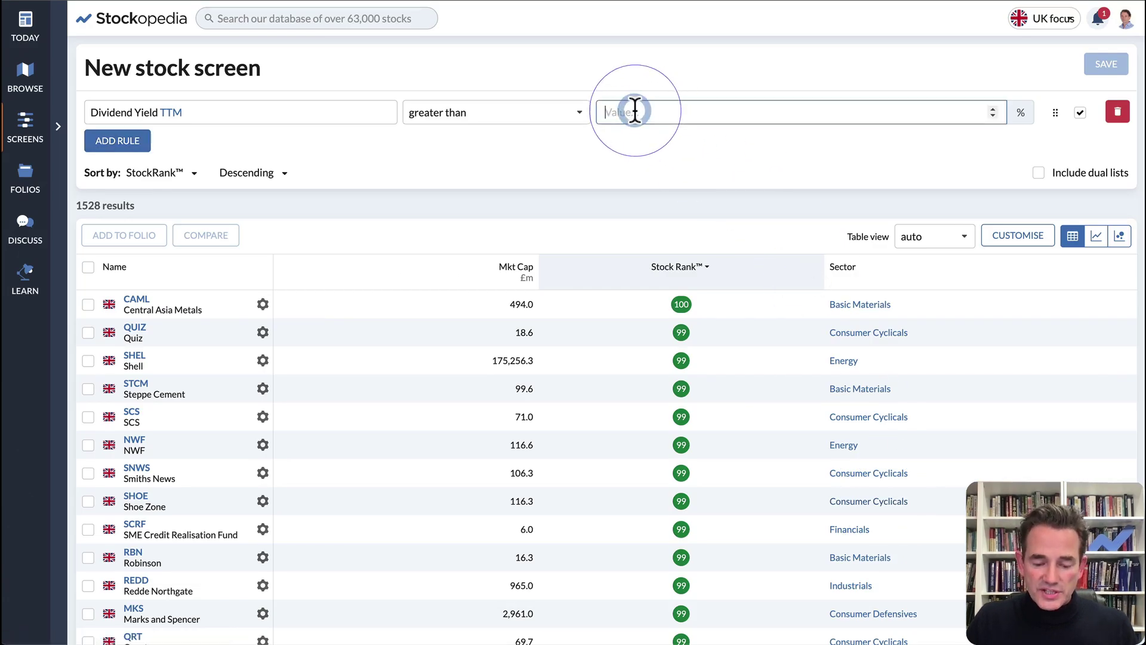
text(5)
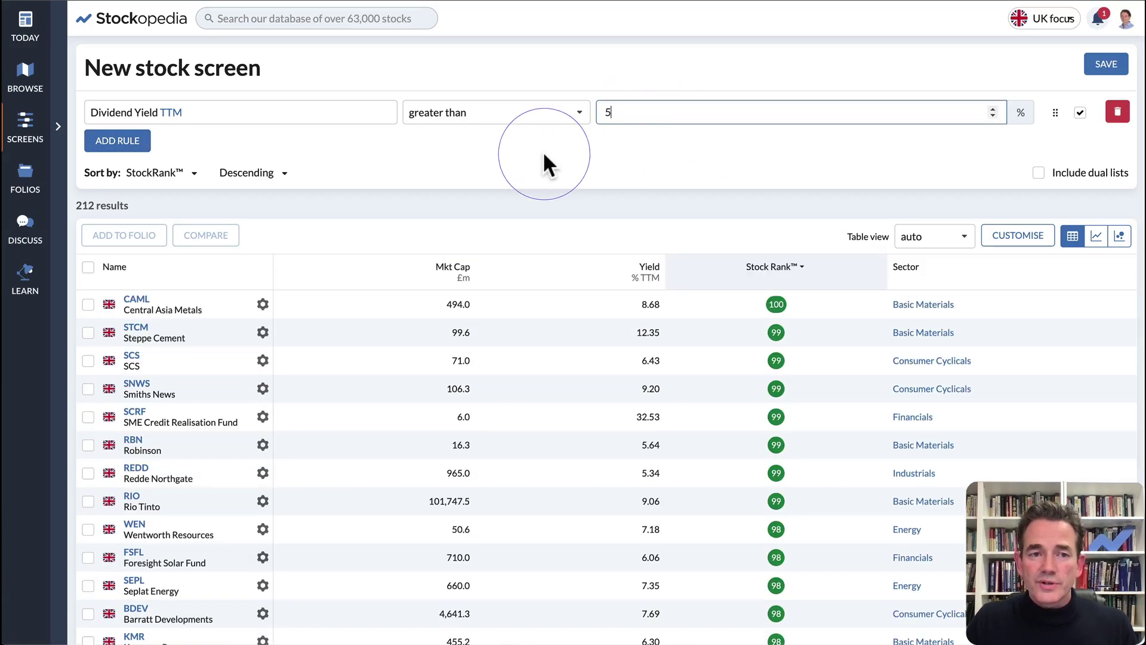
drag(131, 206, 78, 209)
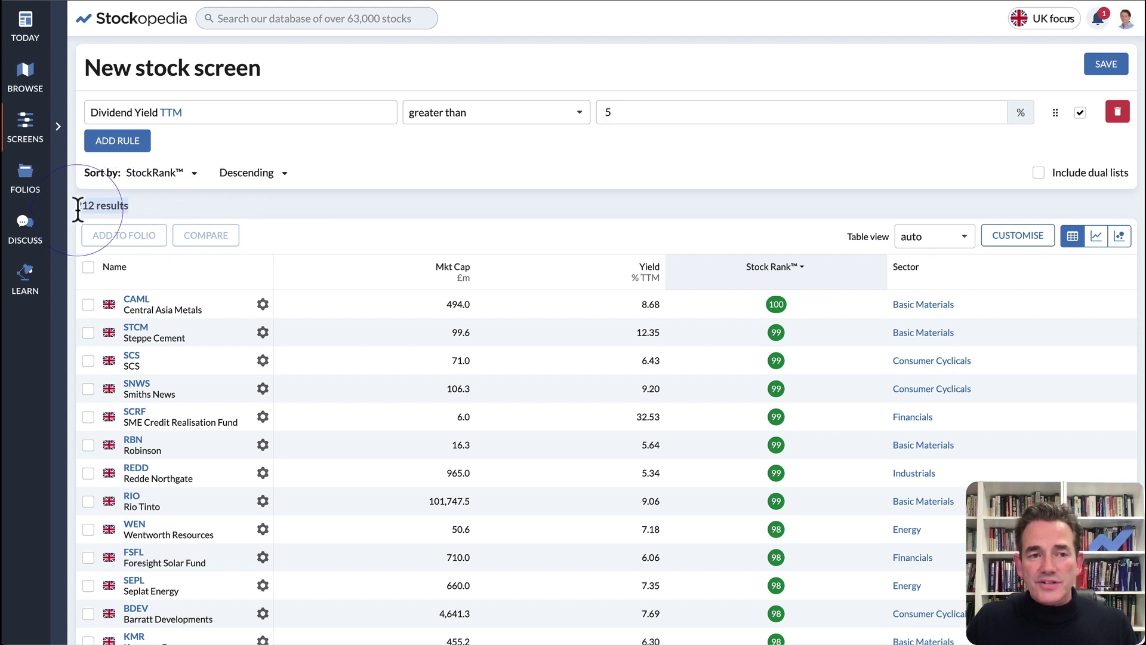
click(103, 206)
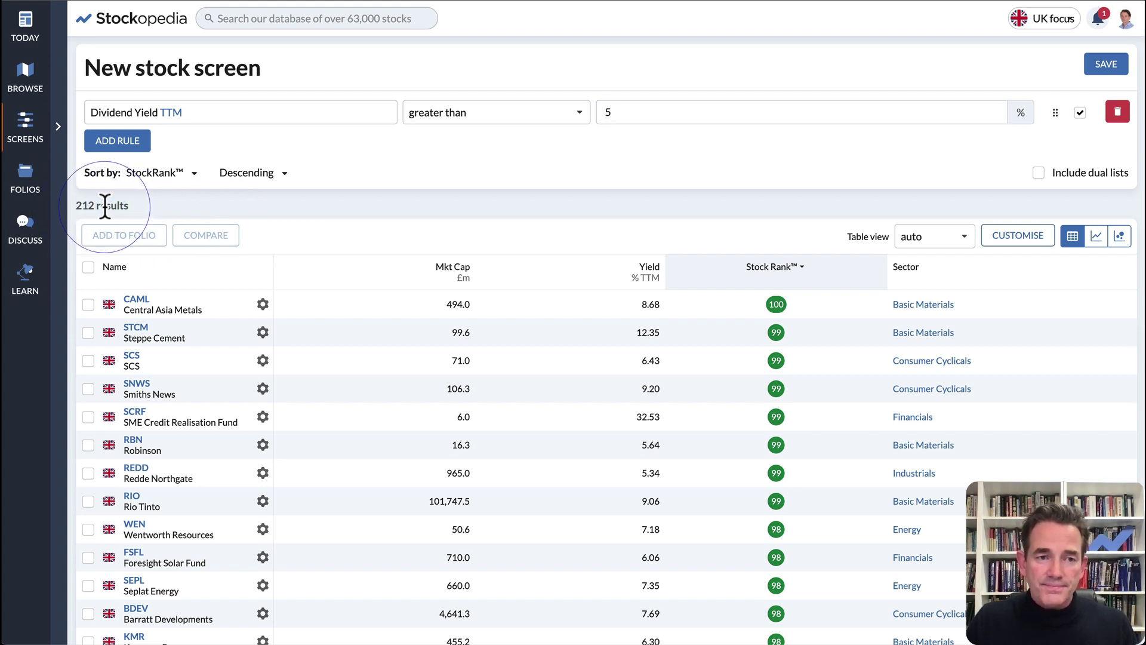
Step: Add a StockRanks Quality Rank rule greater than 95, leaving 15 results
click(121, 138)
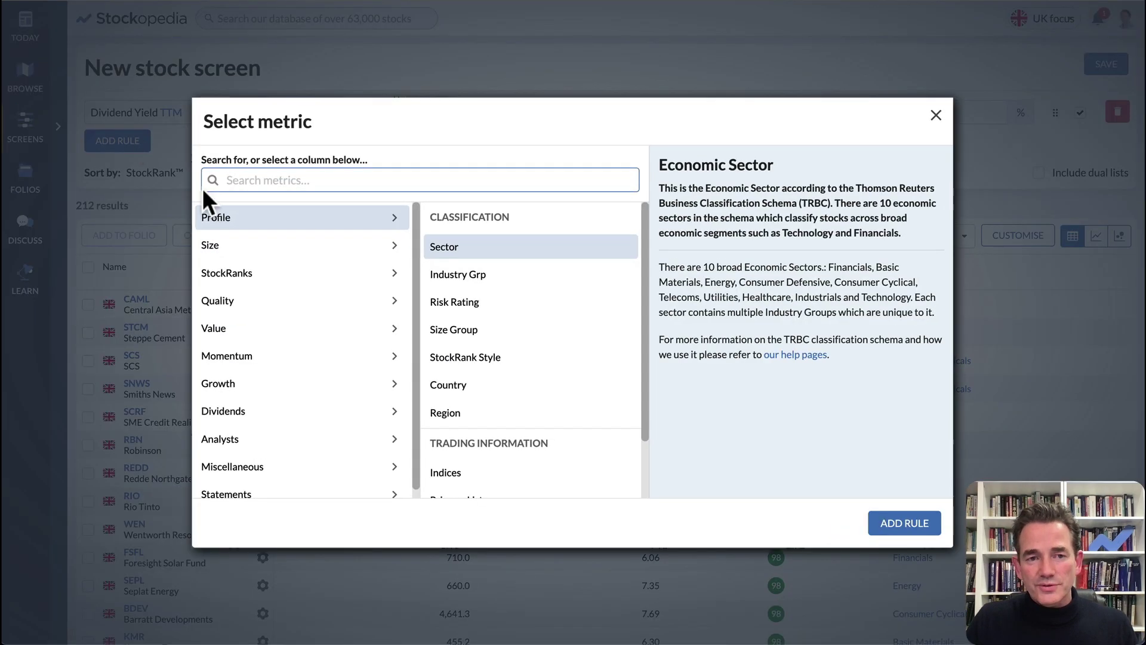
click(251, 274)
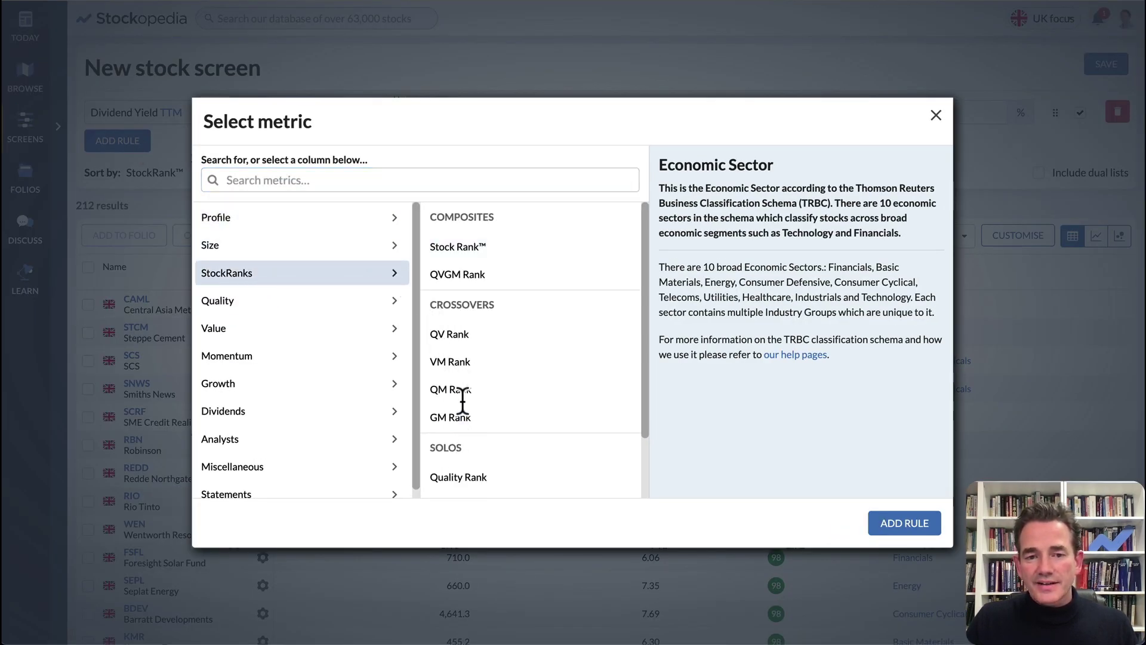
click(456, 490)
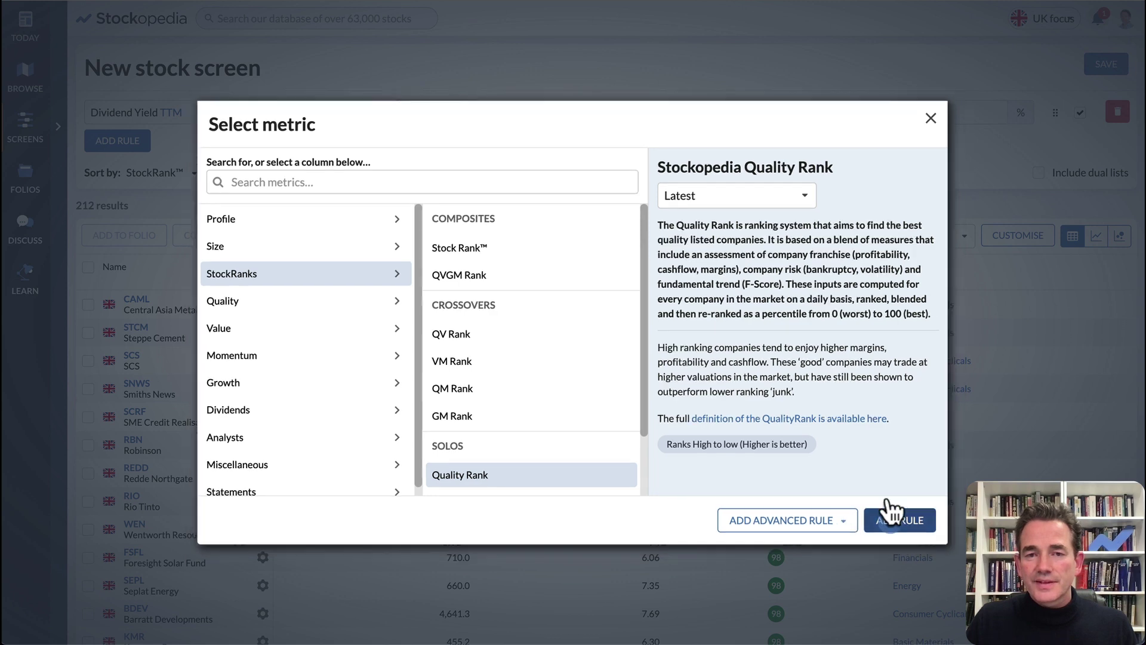
click(884, 522)
click(608, 146)
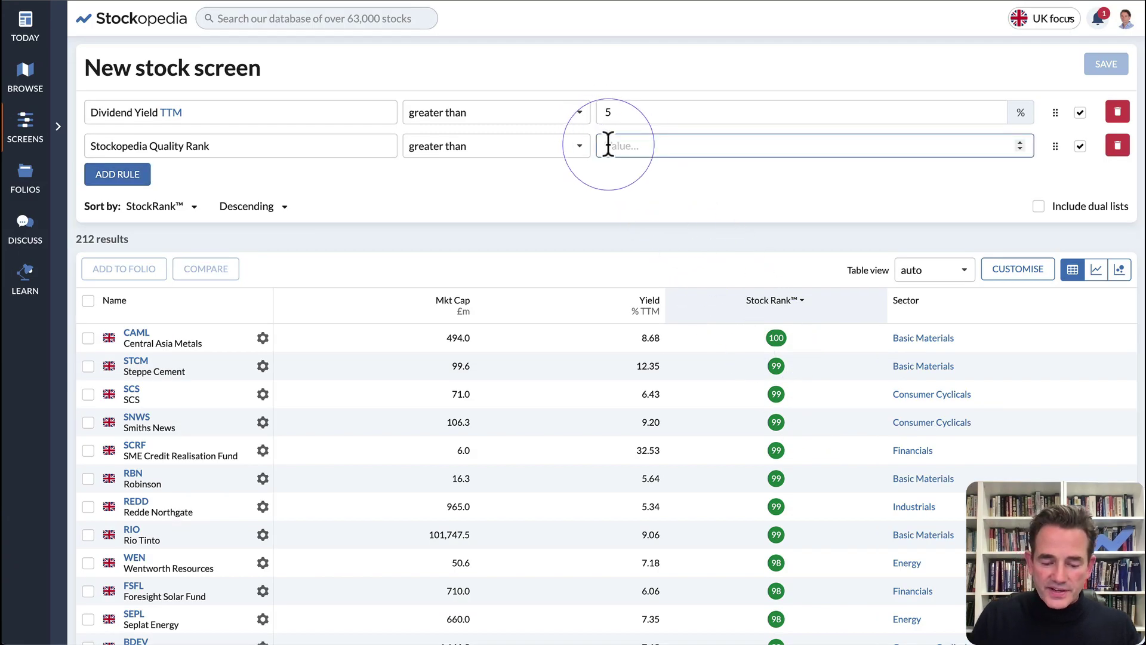
text(95)
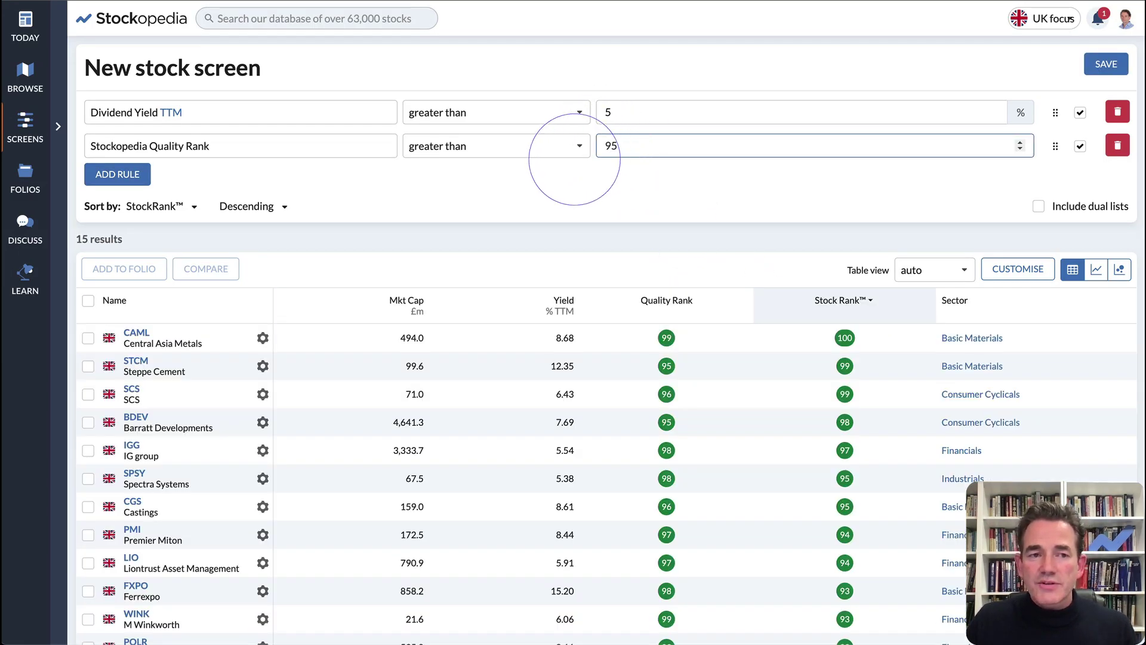
triple_click(96, 238)
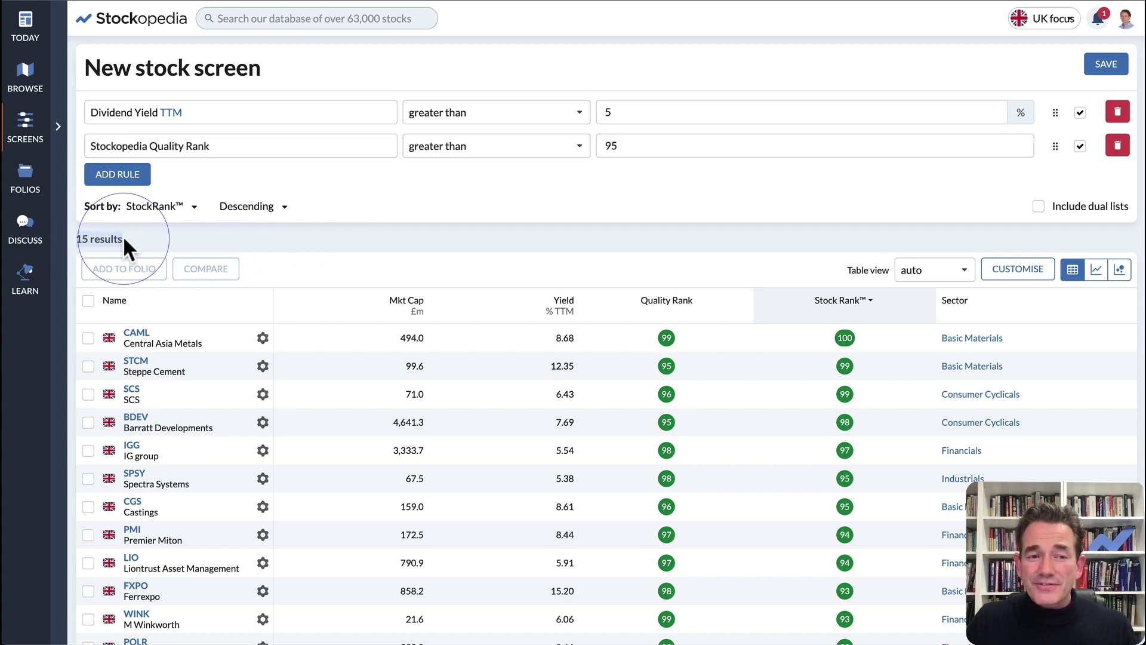
scroll(482, 250, down, 3)
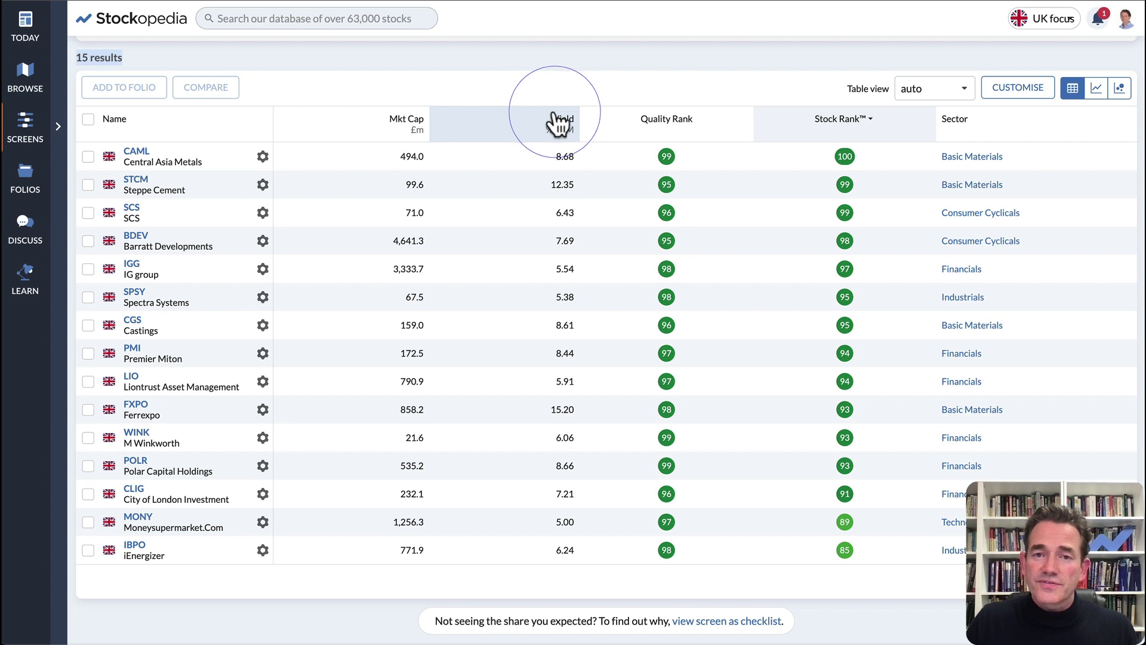
scroll(602, 95, up, 3)
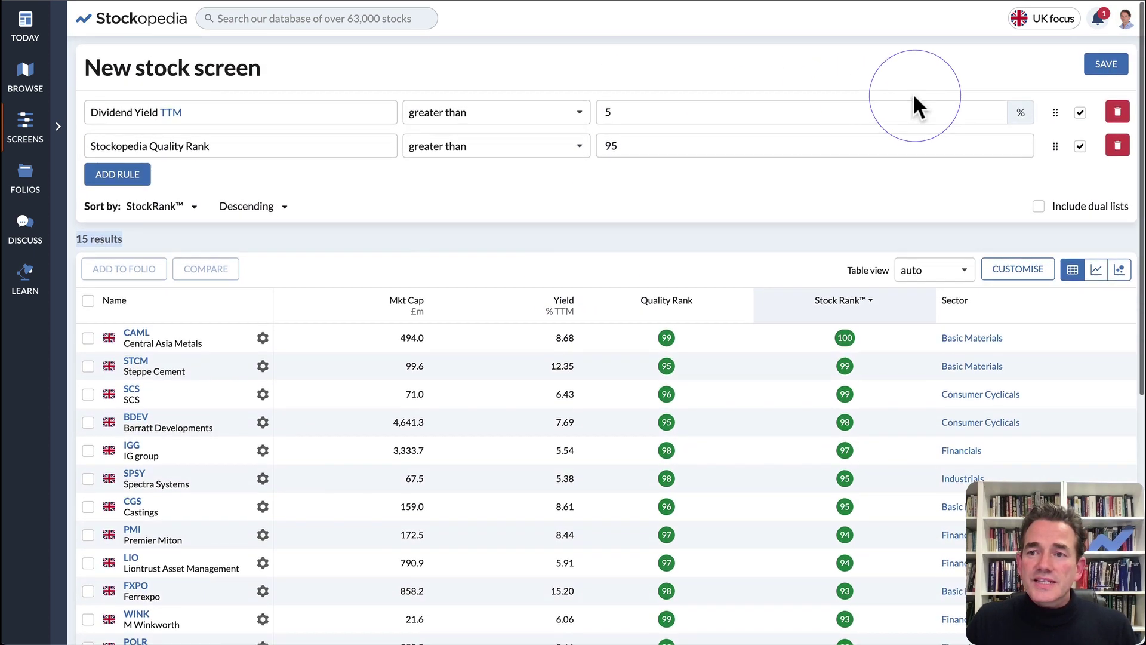
Step: Save the two-rule, 15-result screen with the name 'Quality Yield'
click(1104, 64)
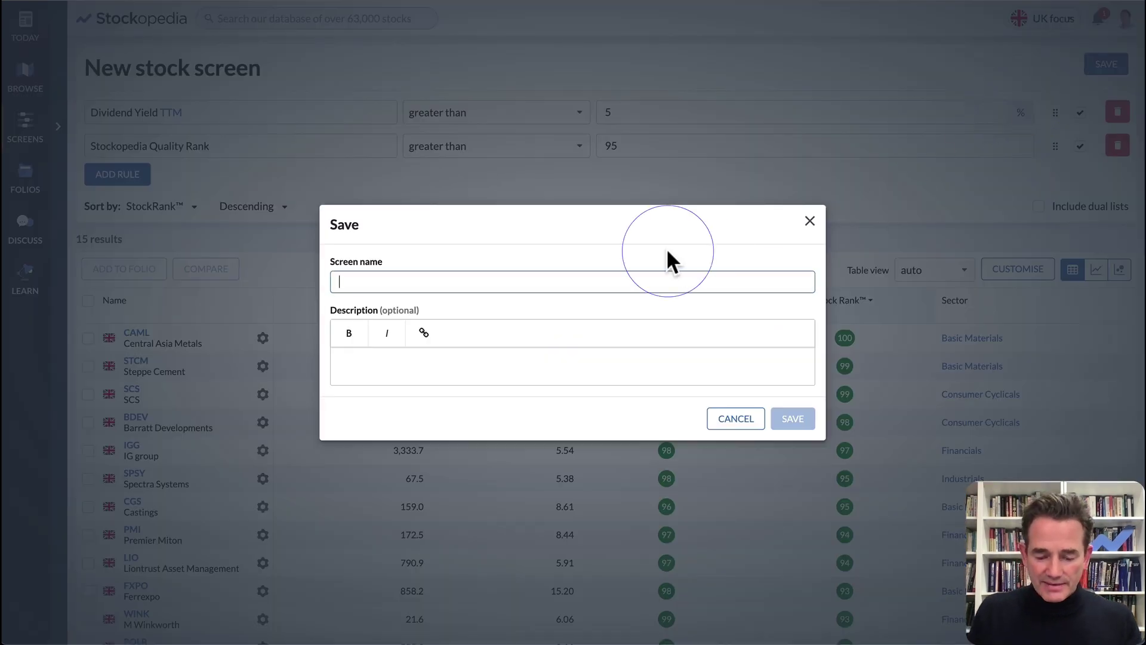
text(Quality Yield)
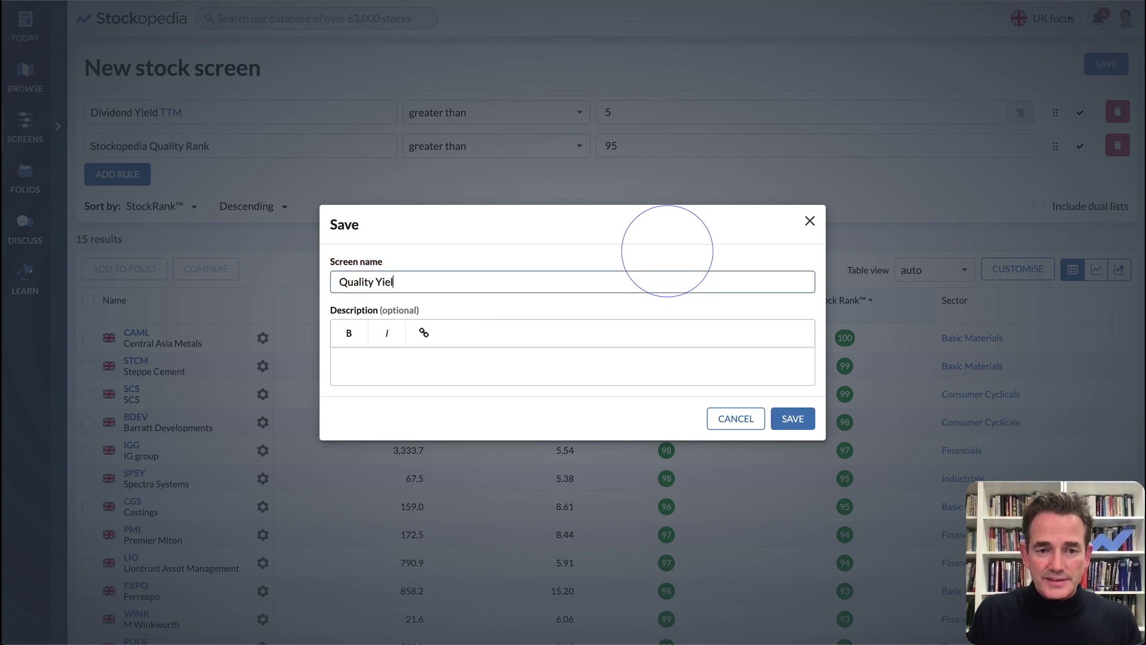
click(790, 423)
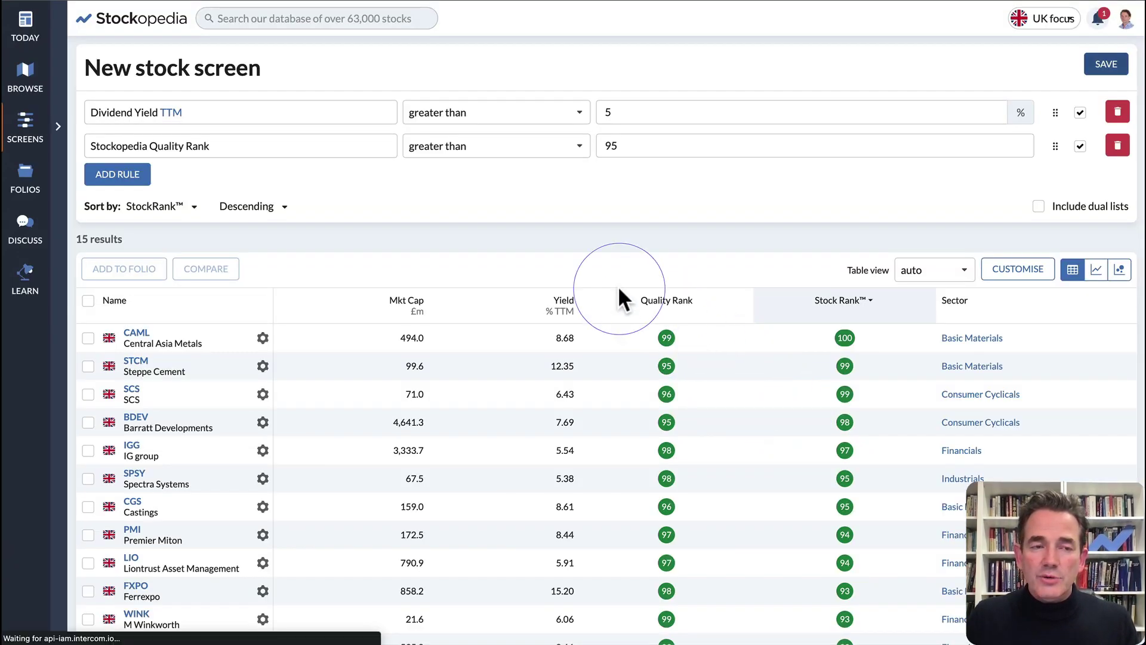
mouse_move(75, 152)
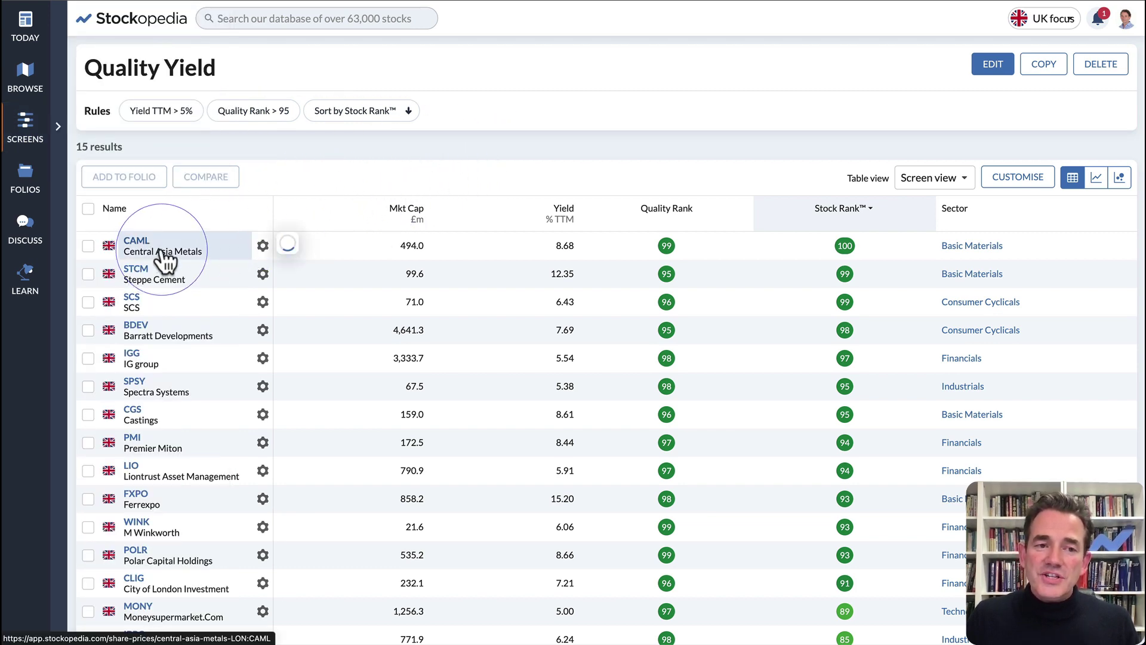
mouse_move(160, 256)
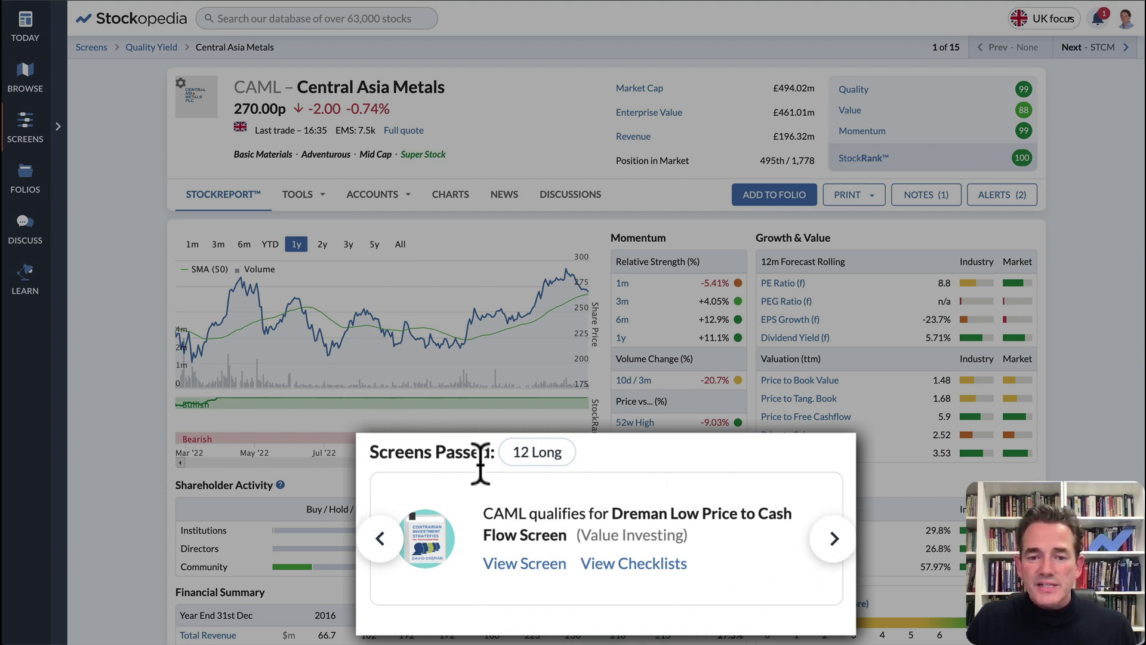
Step: Page through the Screens Passed carousel on the Central Asia Metals (CAML) StockReport
click(835, 539)
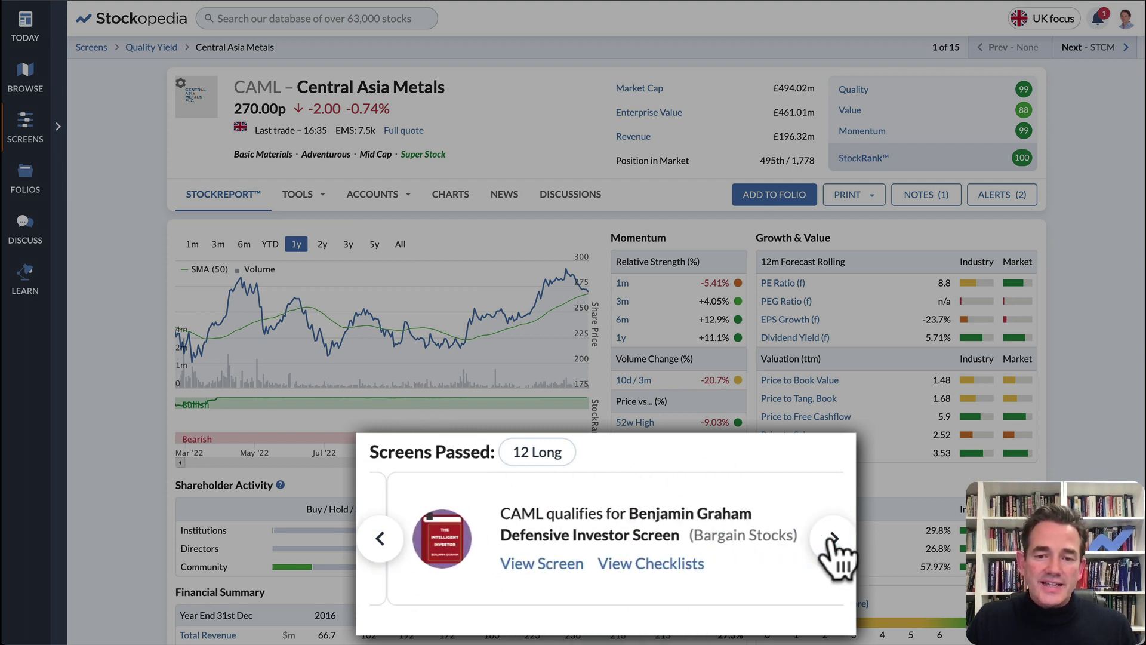
click(835, 538)
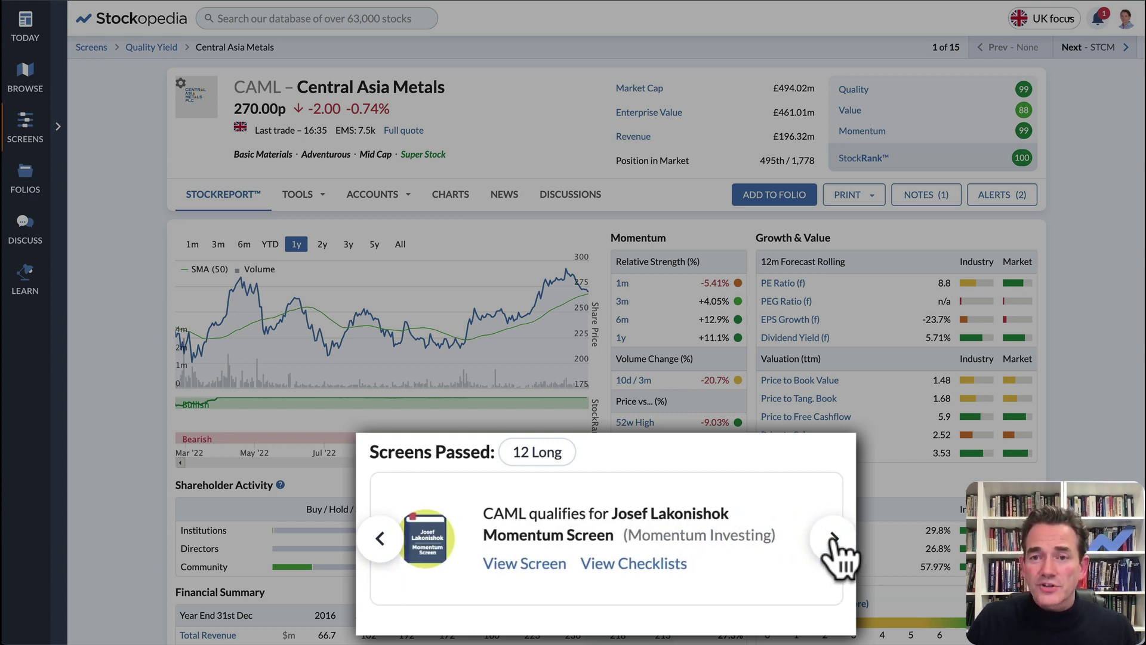
click(834, 538)
click(835, 538)
click(835, 539)
click(834, 538)
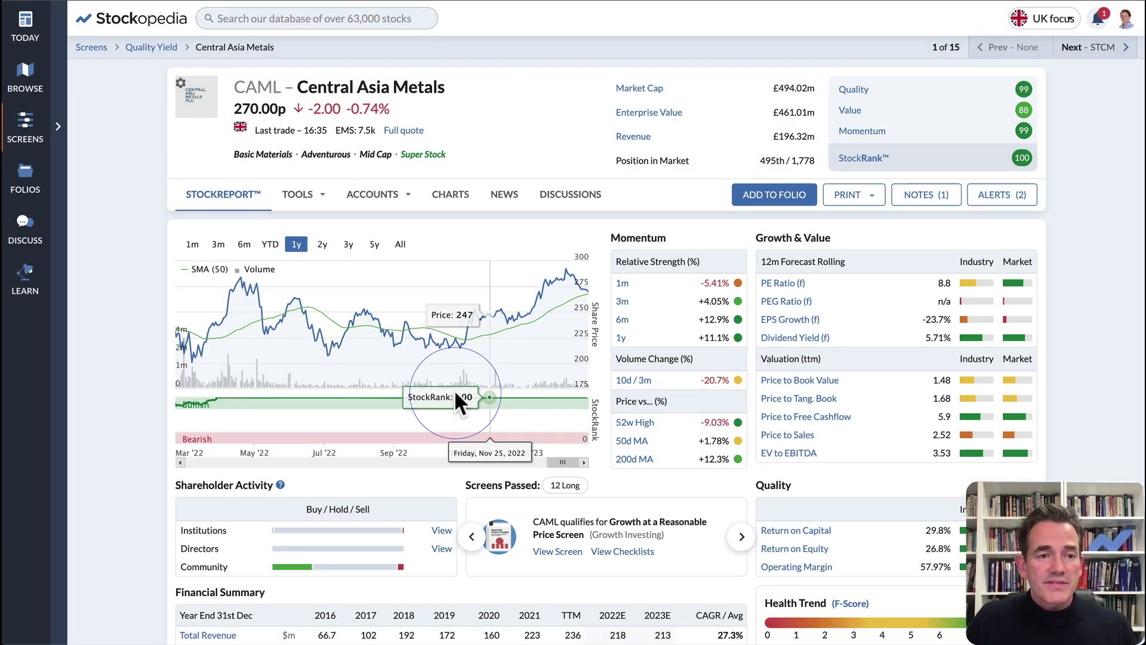
Step: Open Return on Equity from the Financial Ratio Glossary's Quality category in Learn
click(23, 291)
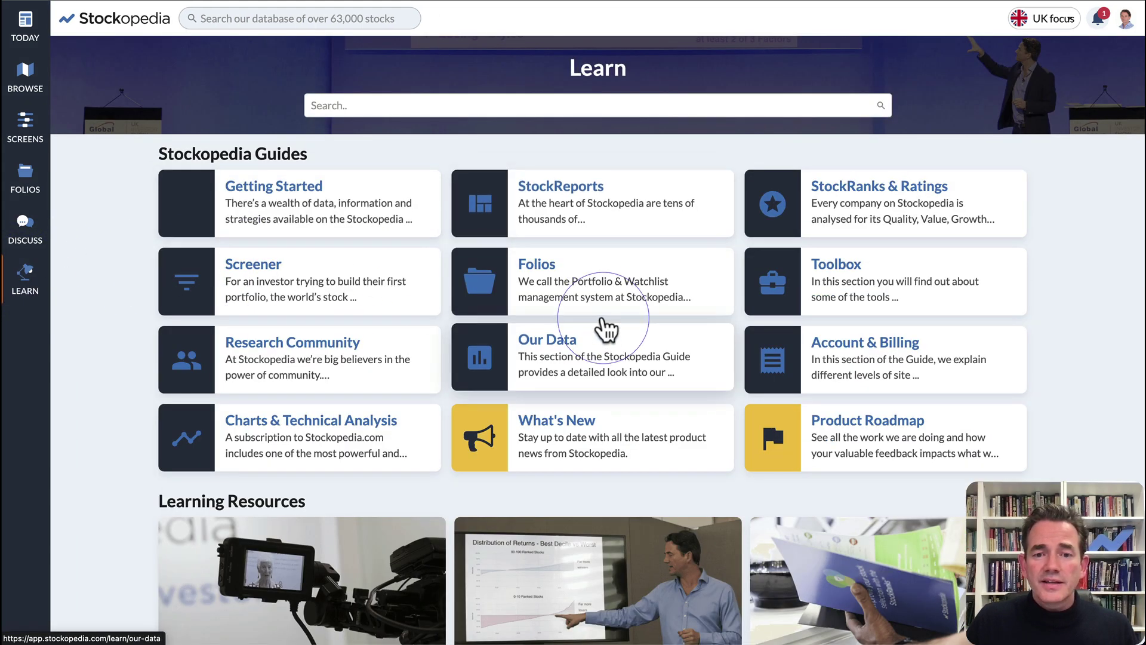
scroll(600, 377, down, 5)
click(594, 485)
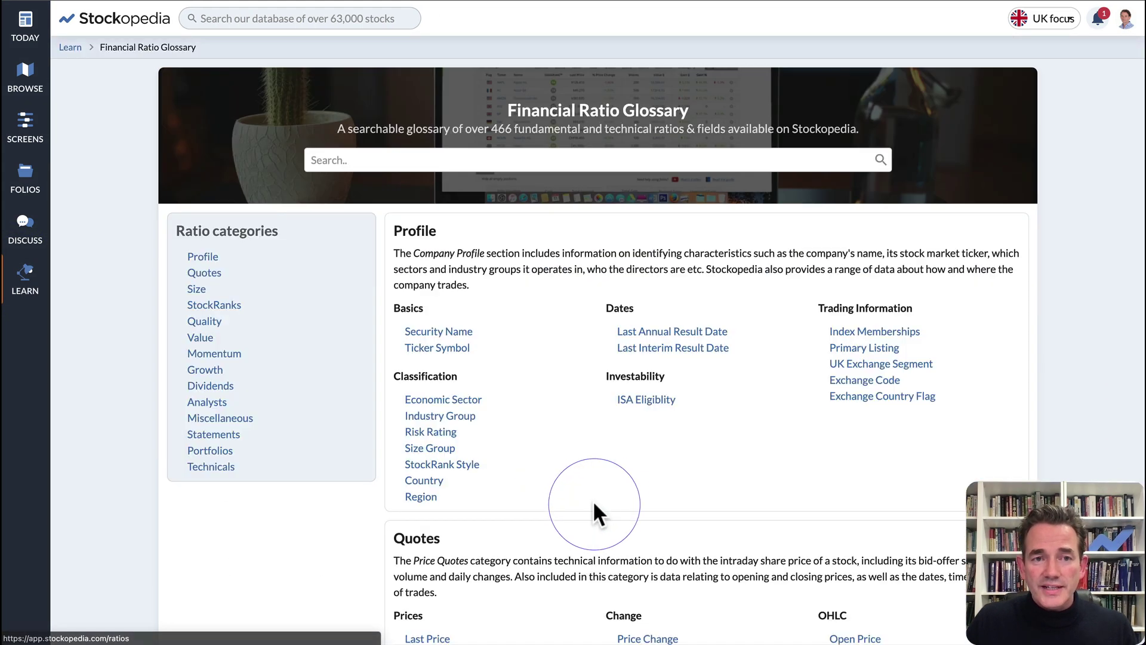
click(206, 321)
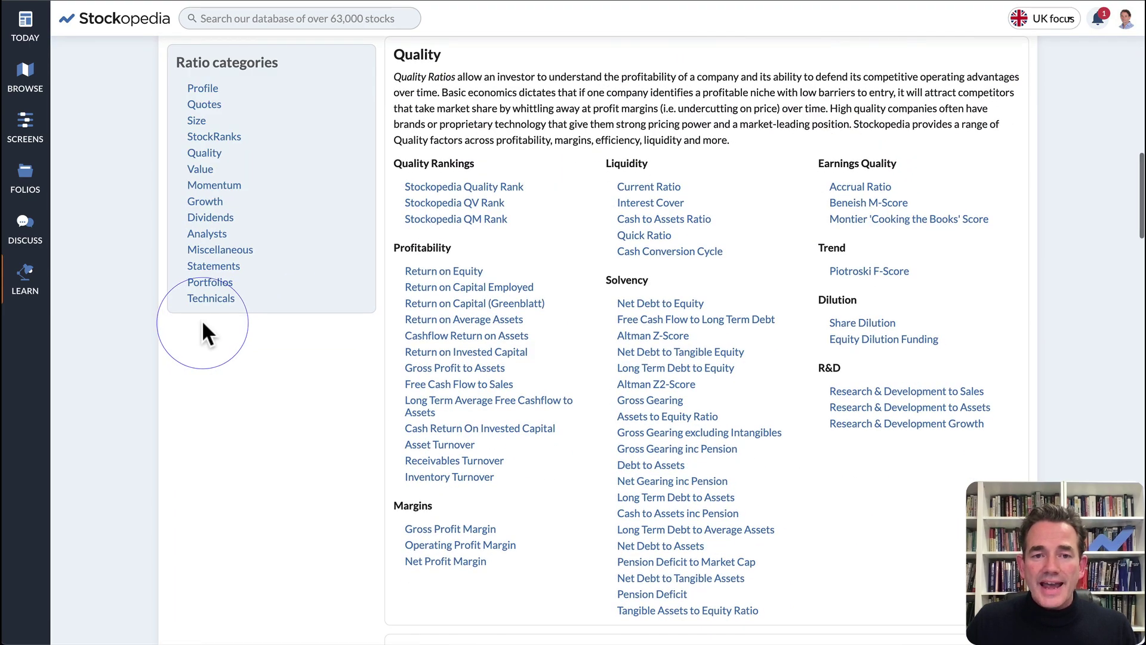
click(443, 272)
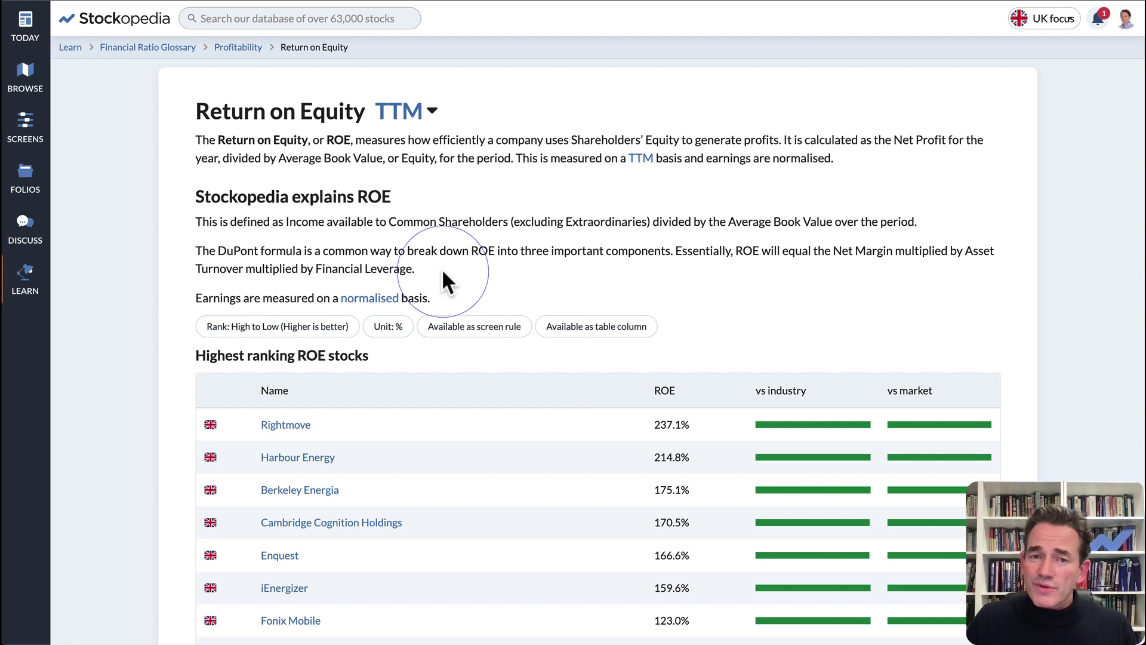